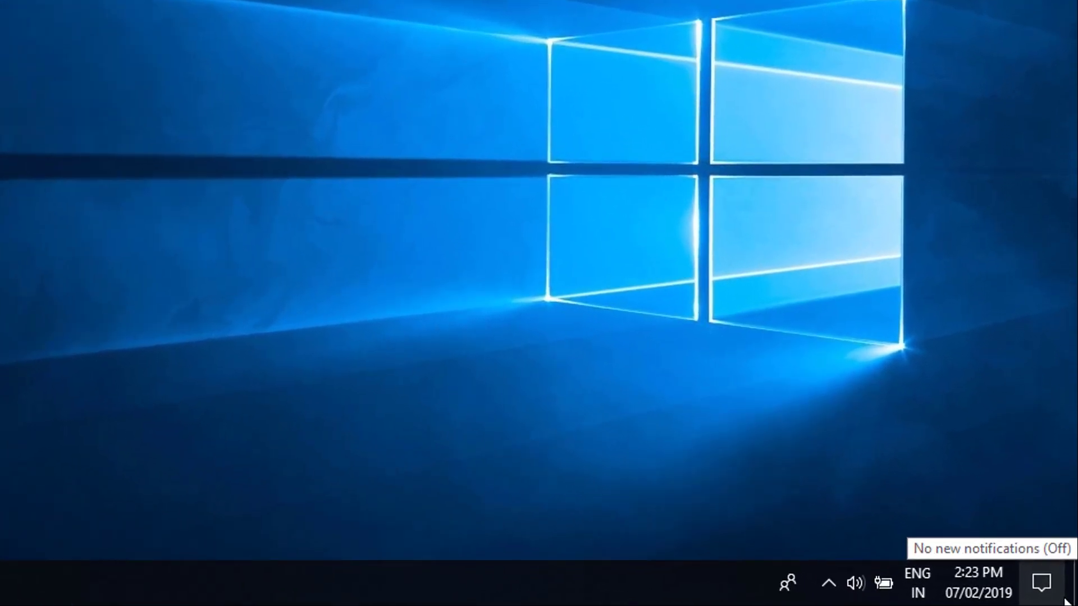
Try connecting to the Waqas Wi-Fi network from Action Center and dismiss the failure message
click(1065, 600)
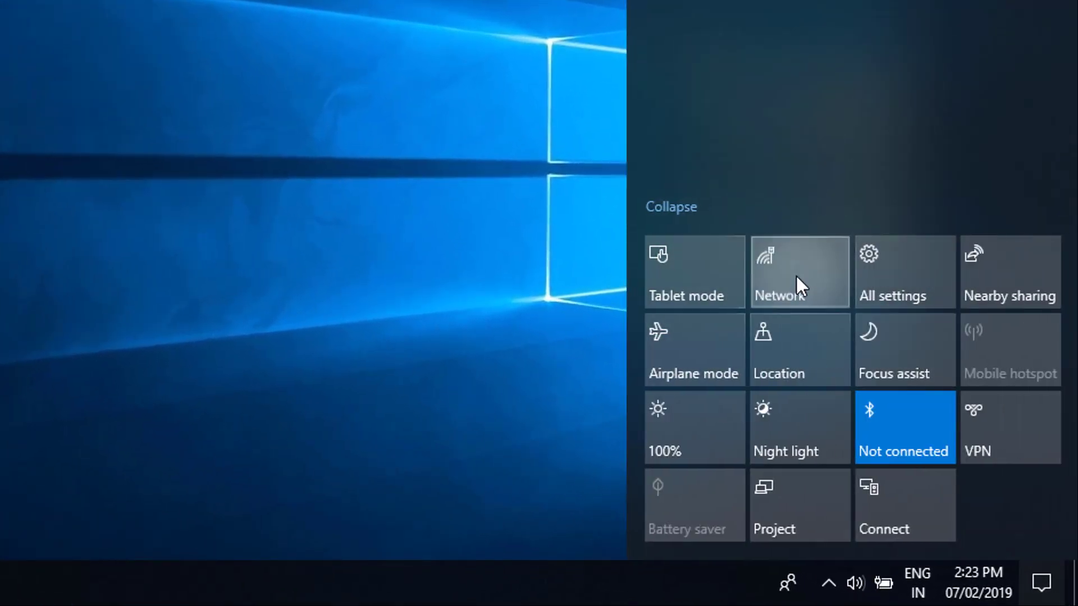
click(796, 275)
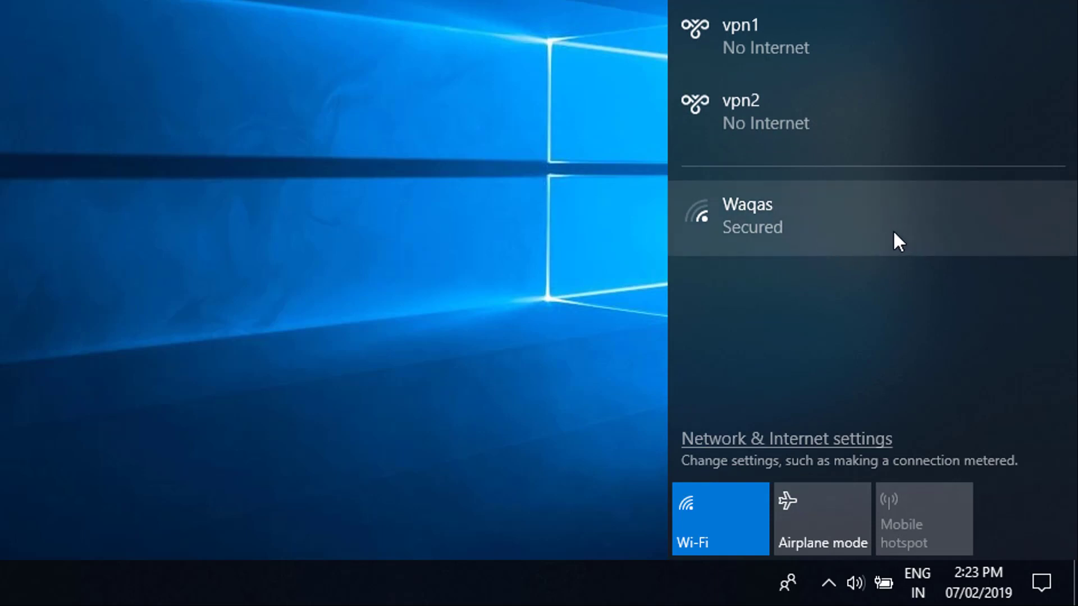
click(894, 233)
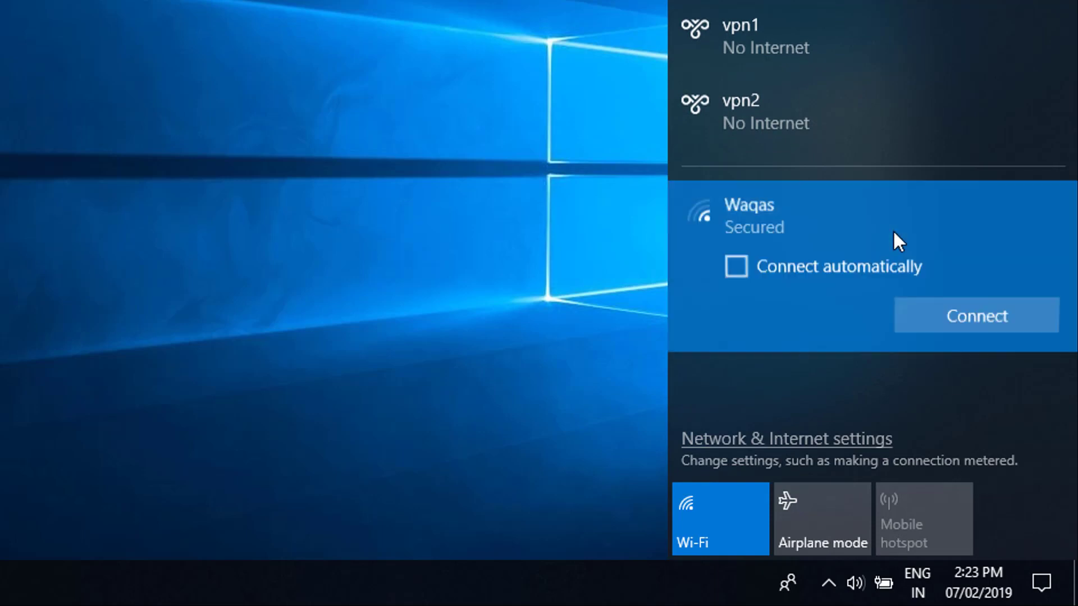
click(965, 320)
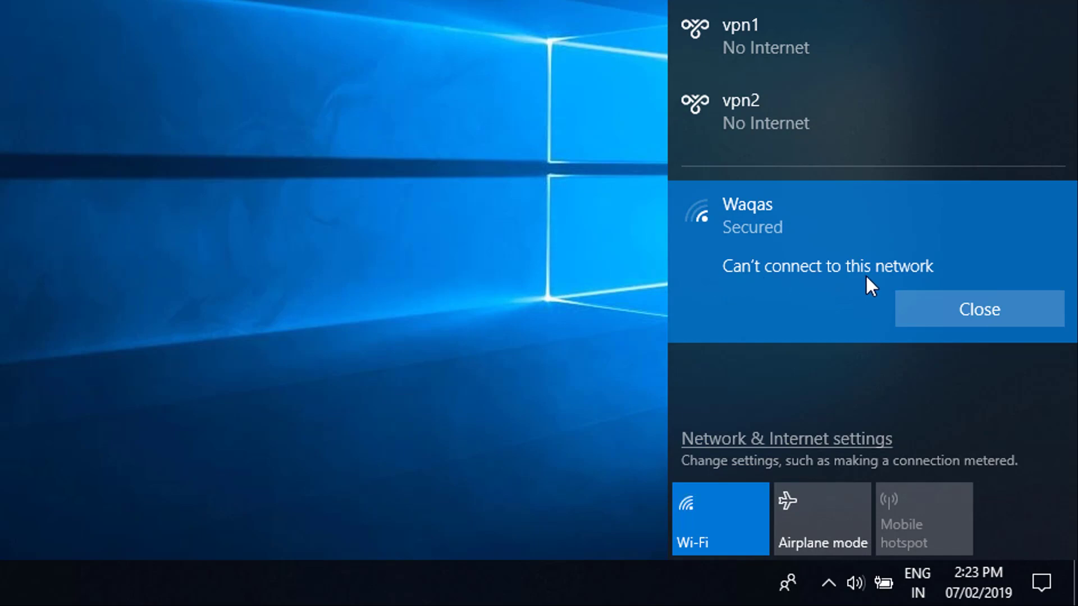
click(969, 311)
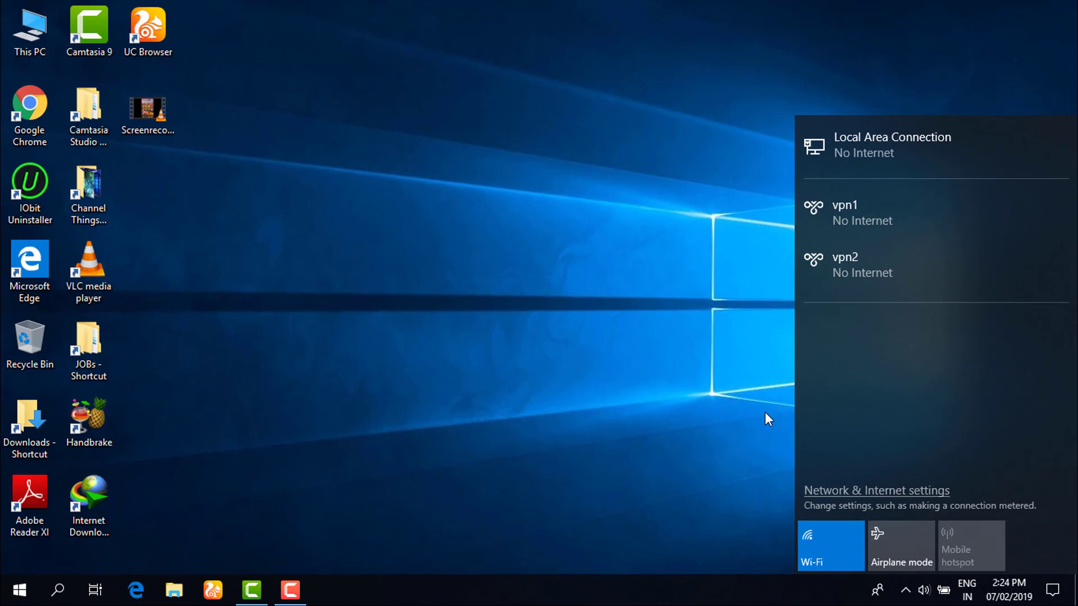
Forget the saved Waqas network from the network flyout's Wi-Fi list
click(1066, 598)
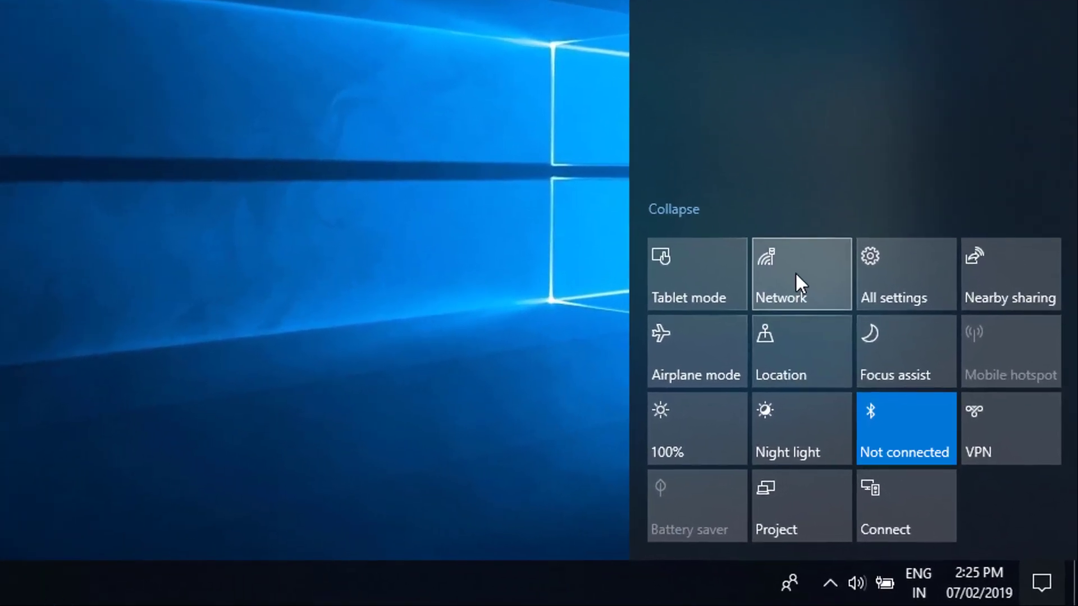
click(882, 382)
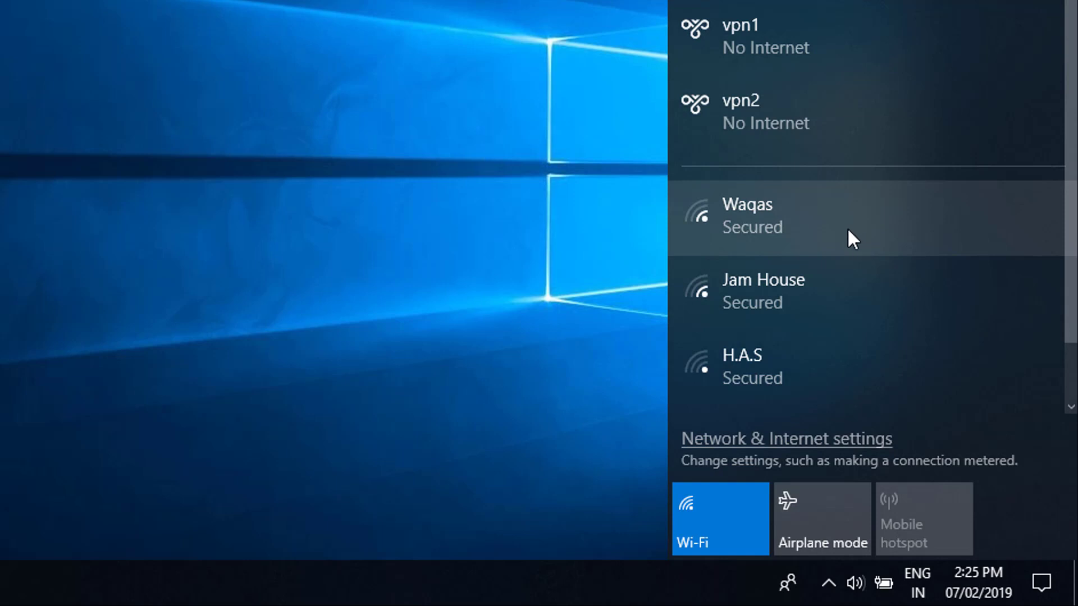
right_click(849, 231)
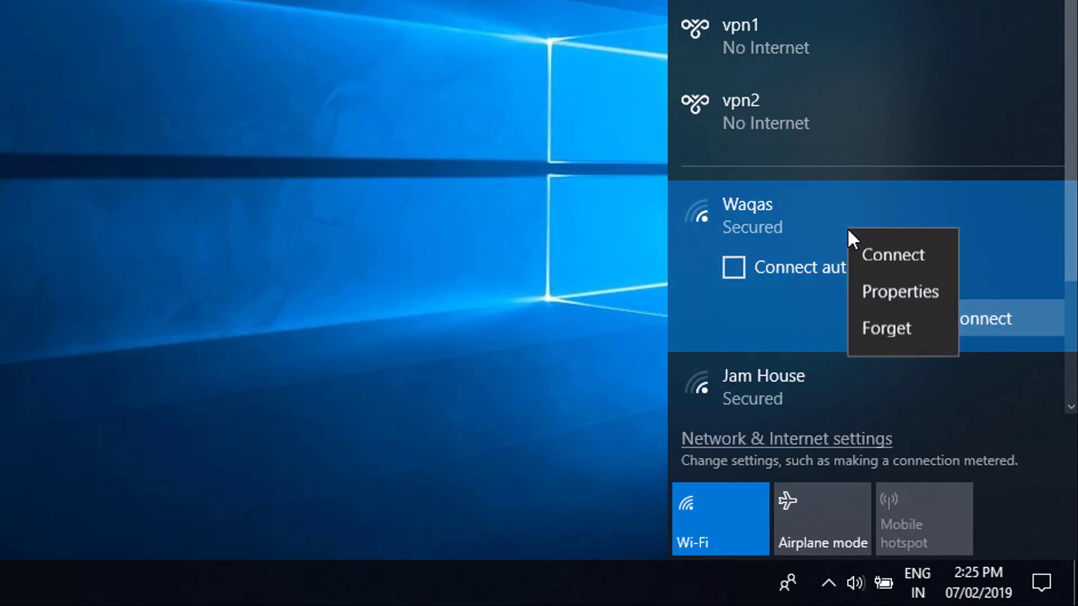
click(883, 330)
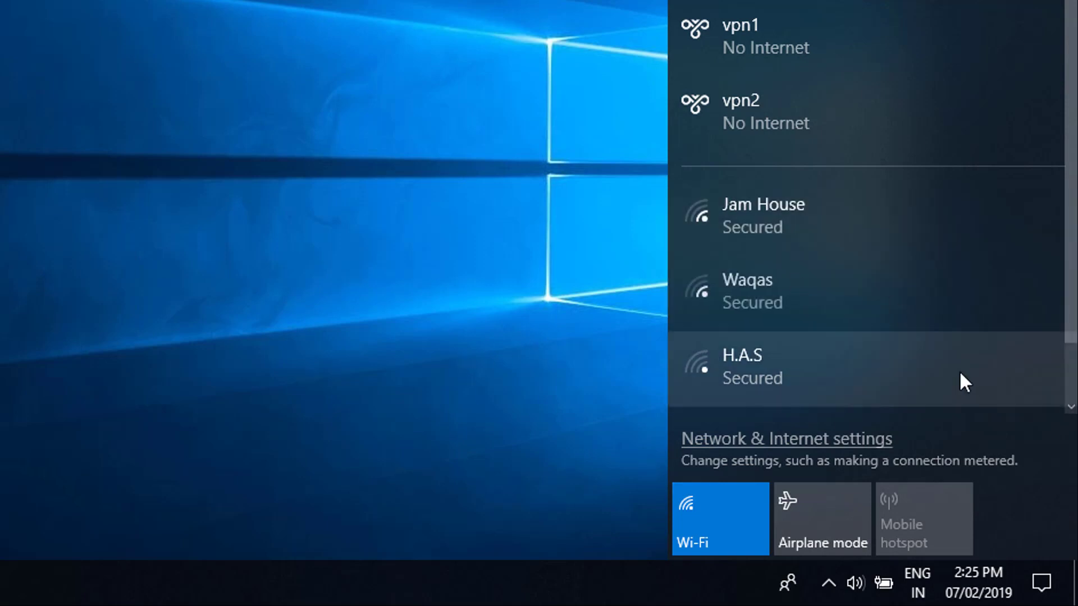
Connect to Waqas by entering the network security key and allowing the PC to be discoverable
click(871, 304)
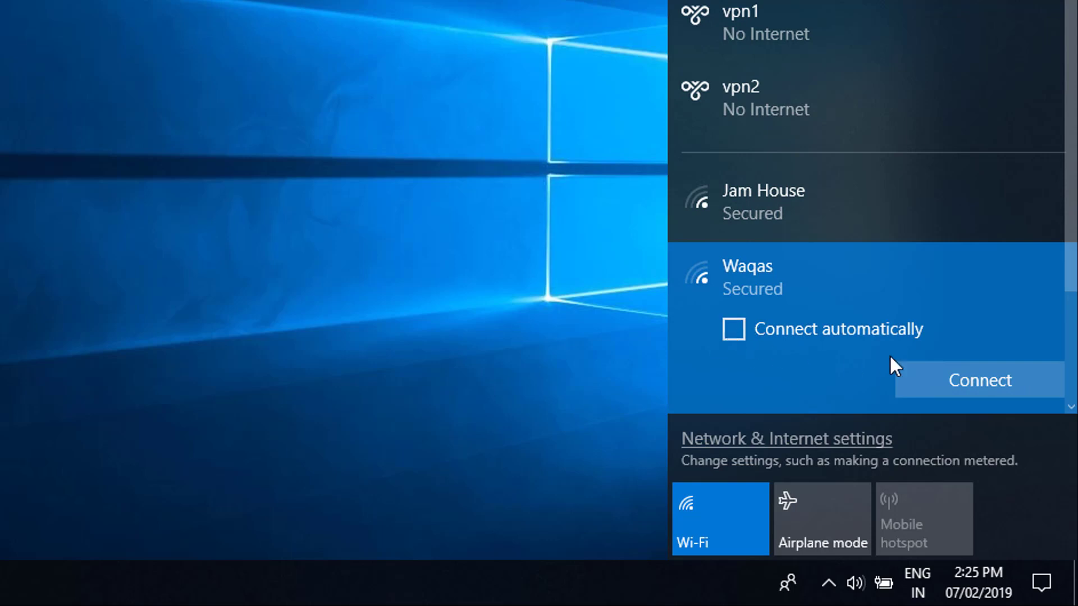
click(979, 384)
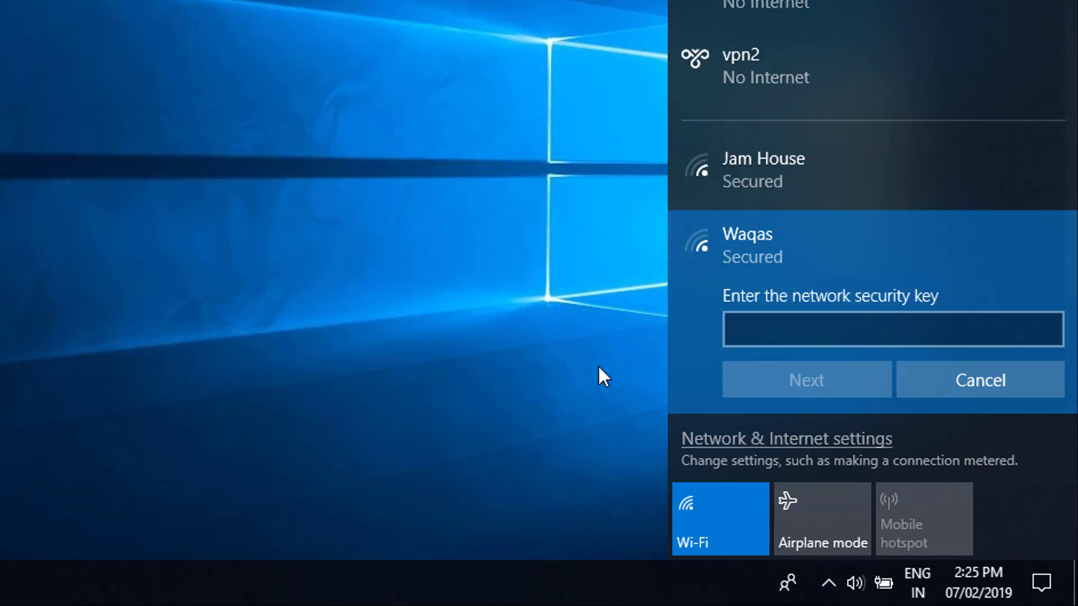
text(•)
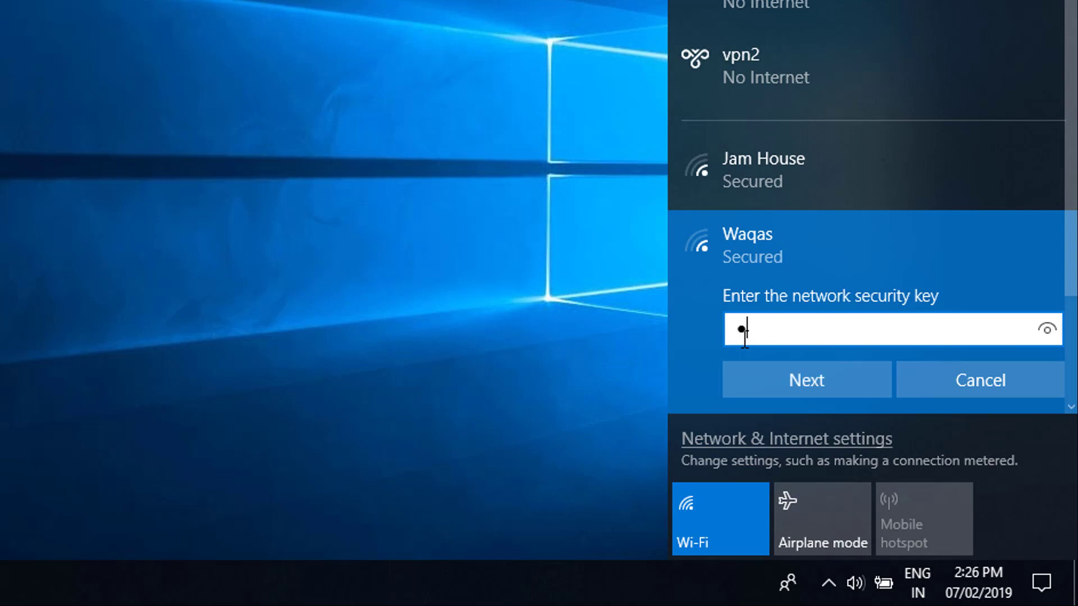
text(••••)
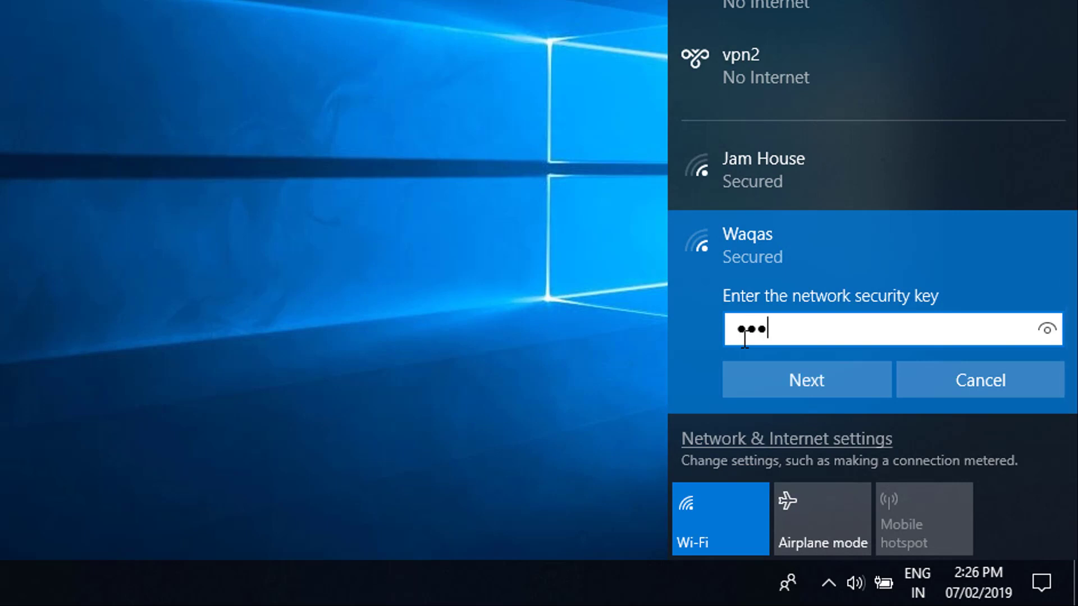
text(••••••)
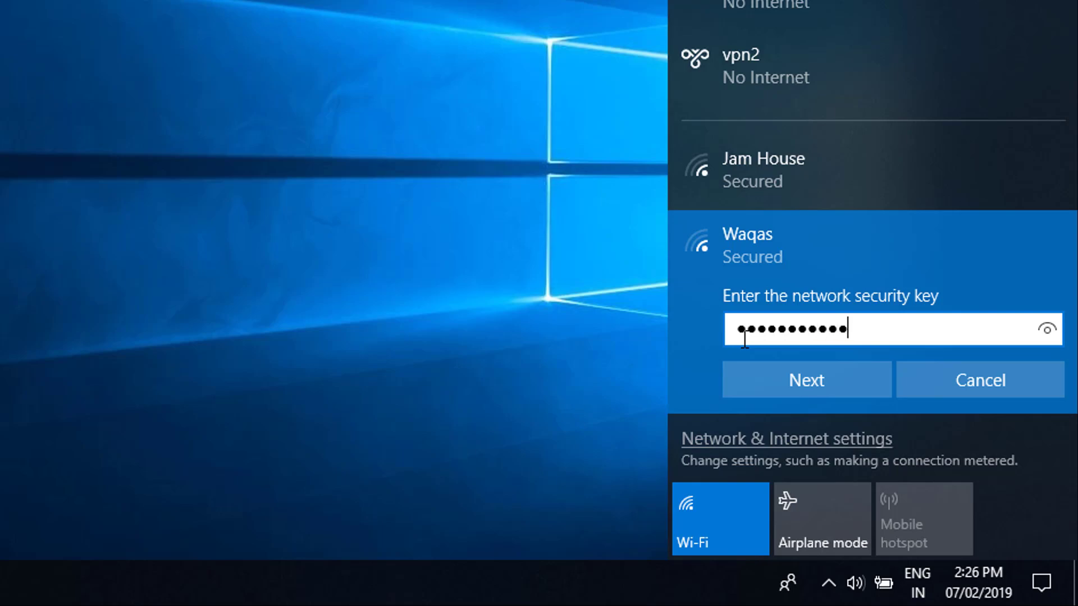
click(797, 376)
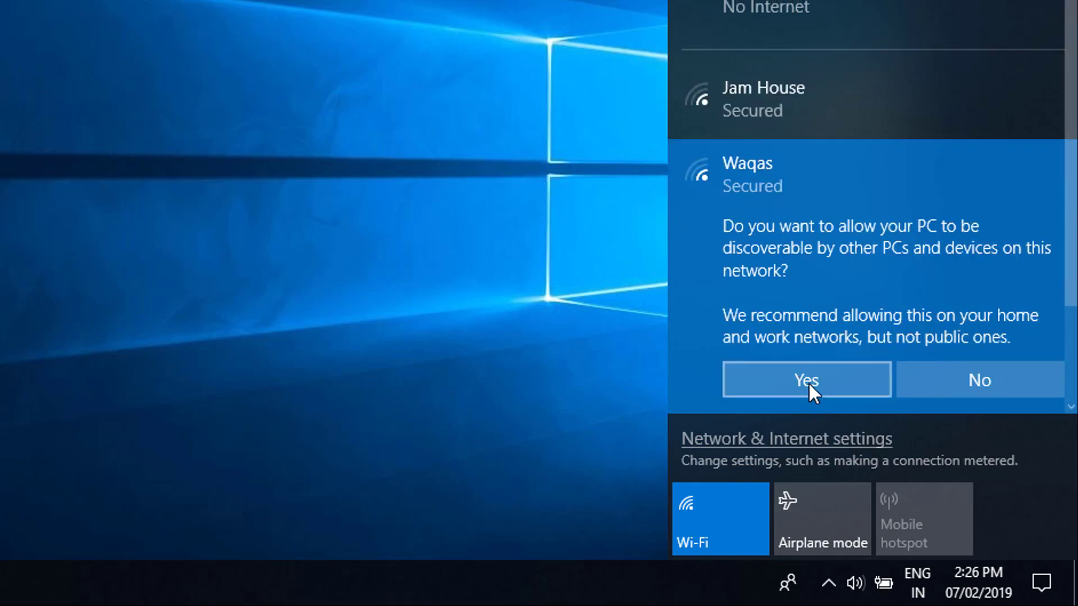
click(809, 383)
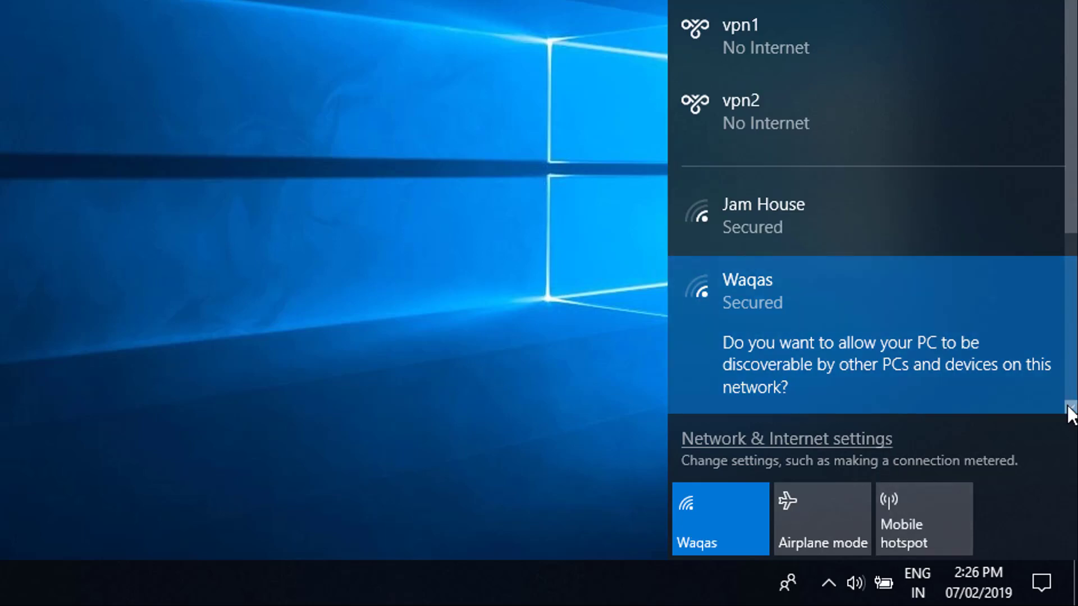
scroll(859, 266, down, 4)
Confirm discoverability so Waqas finishes connecting and shows Connected, secured
click(858, 265)
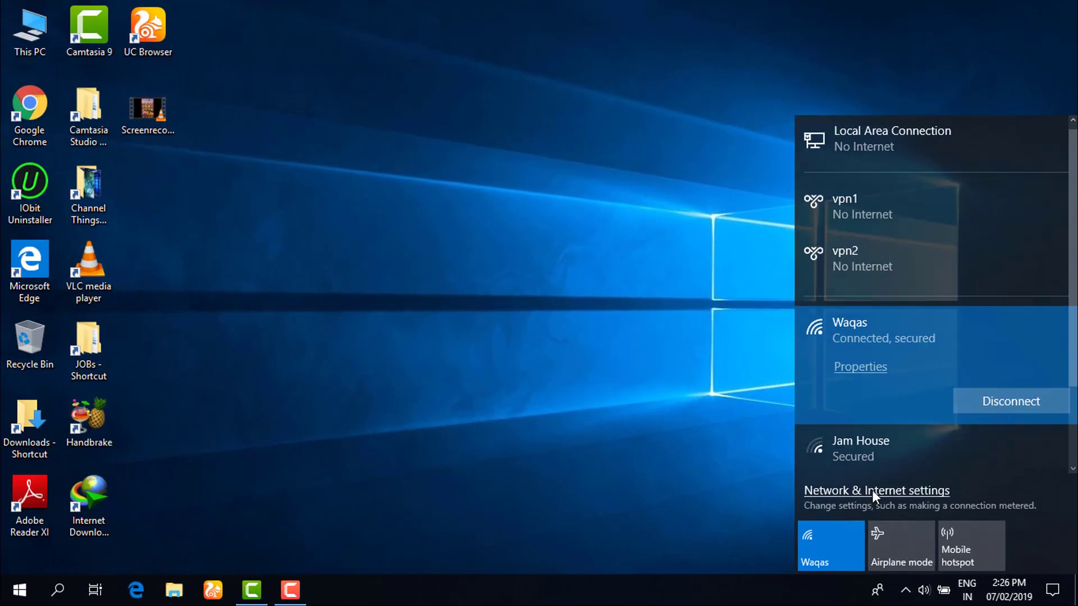
Go from Network & Internet settings to Change adapter options to list the network adapters
click(871, 490)
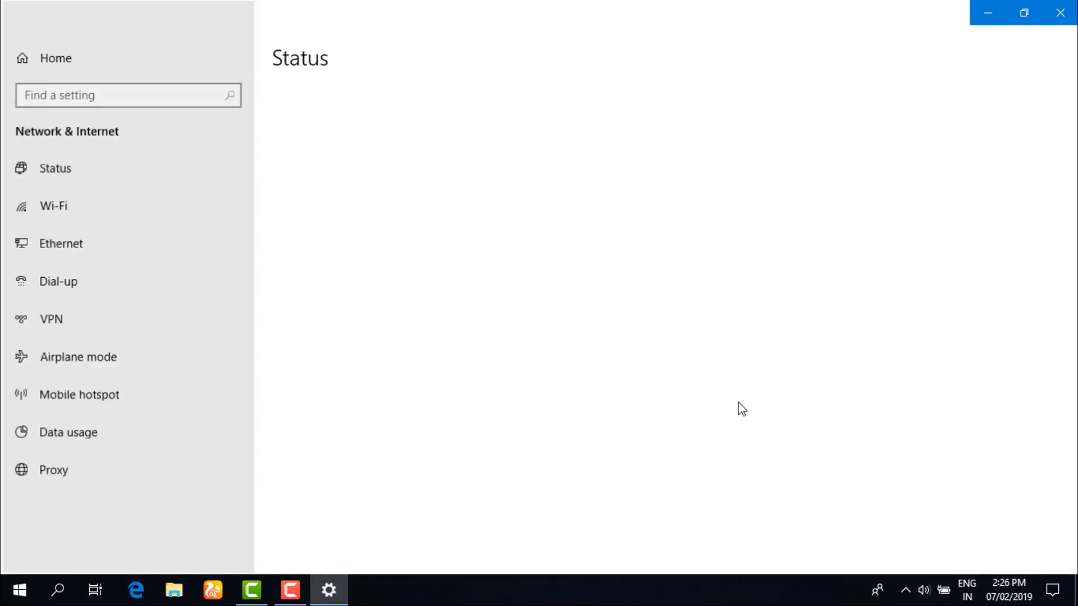
scroll(730, 506, down, 2)
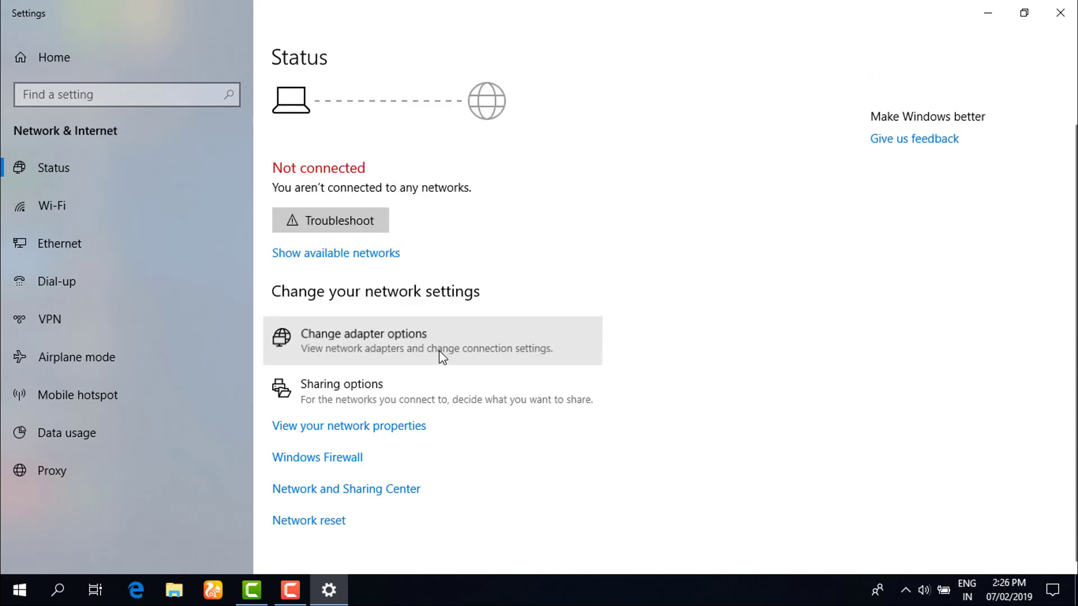
click(439, 352)
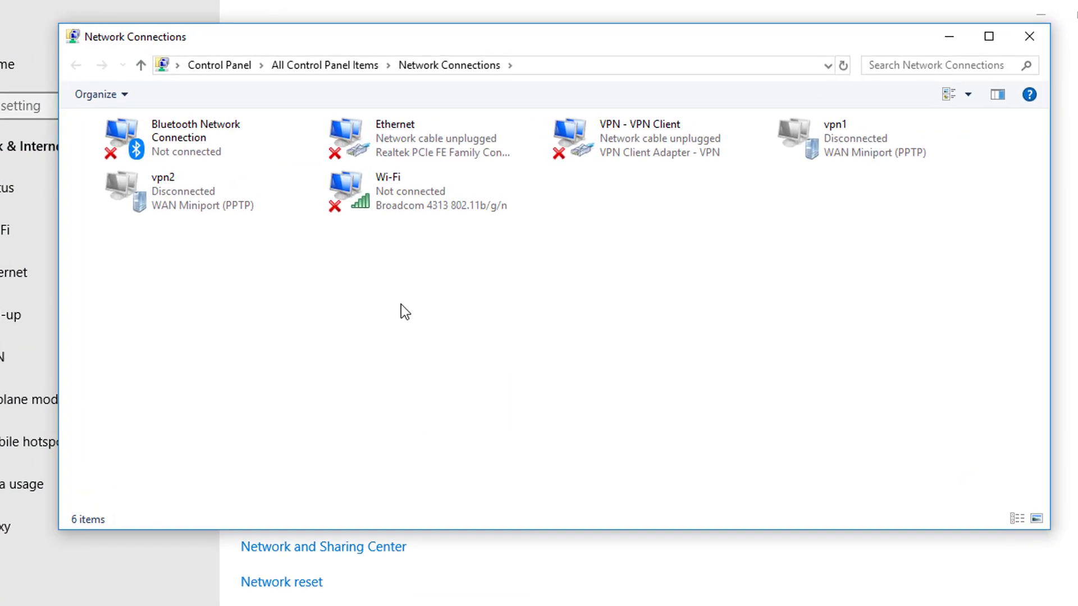
Diagnose the Wi-Fi adapter and apply the fix so Waqas connects automatically instead of manually
right_click(392, 201)
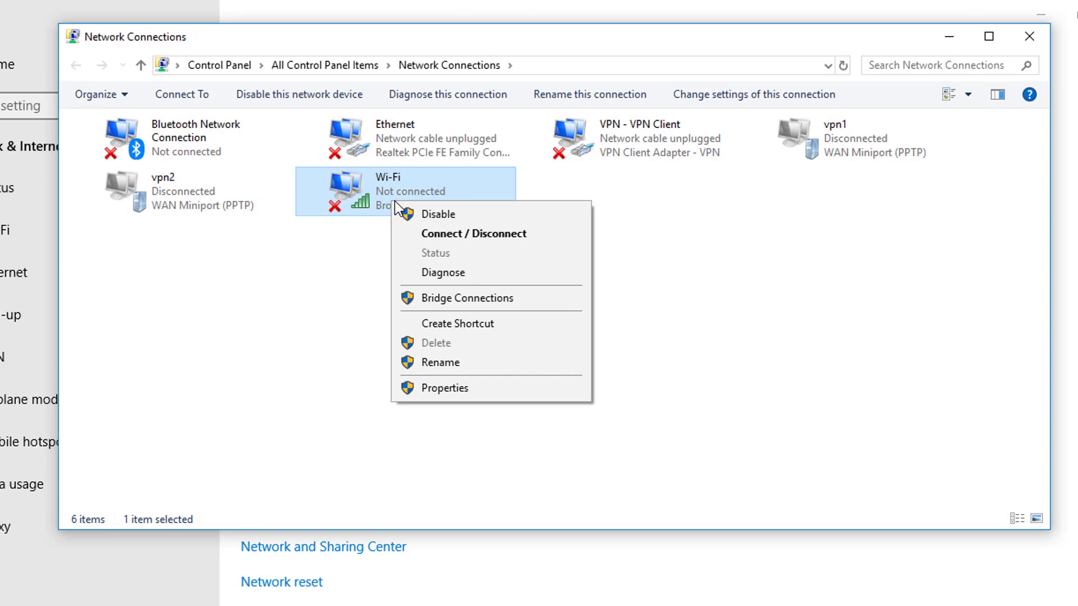
click(448, 275)
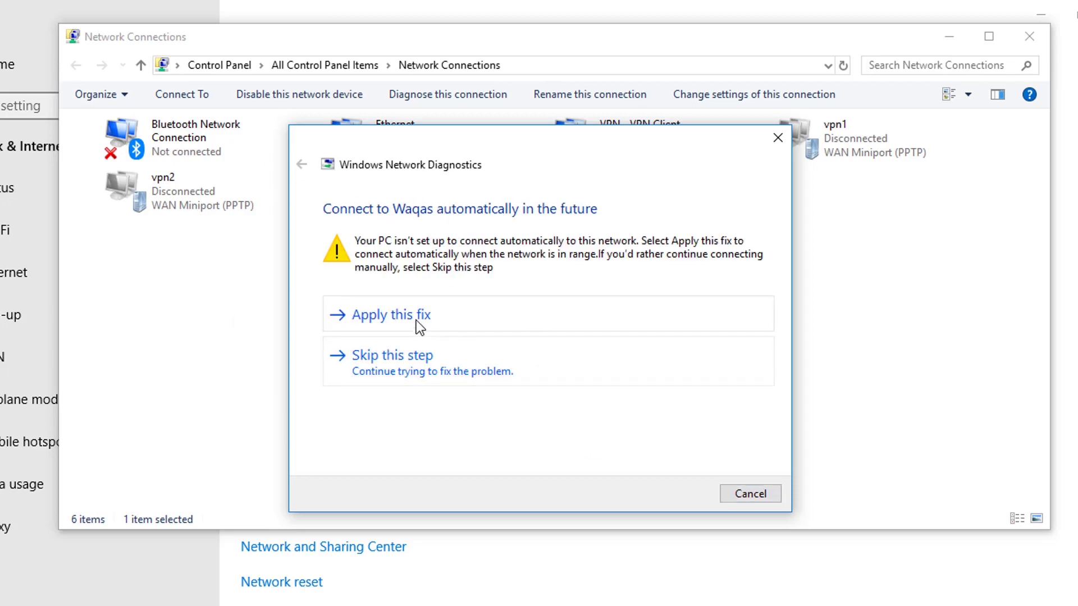
click(418, 324)
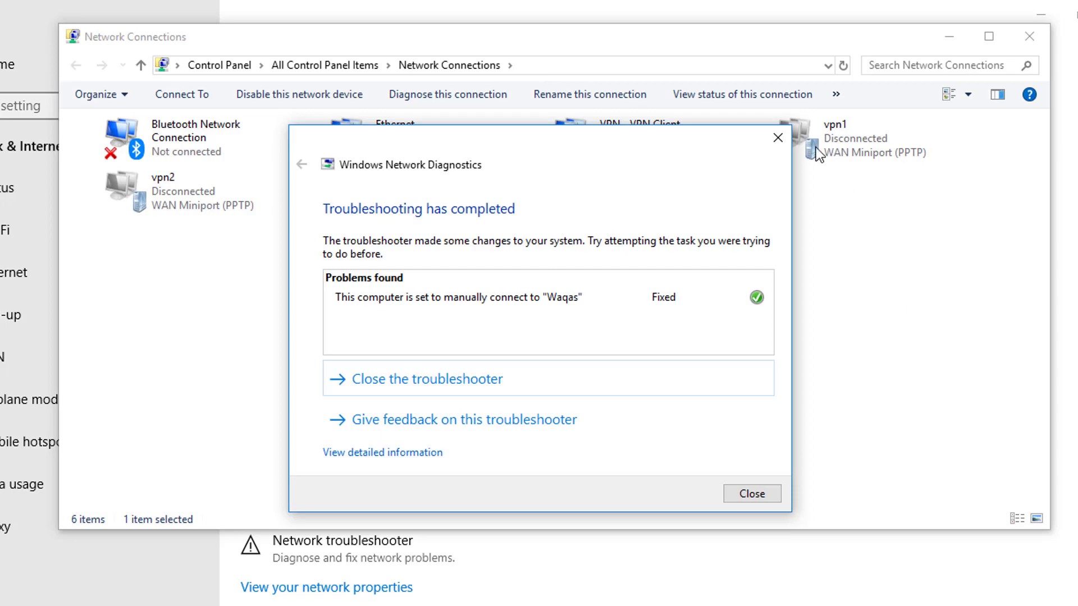
click(778, 137)
click(874, 358)
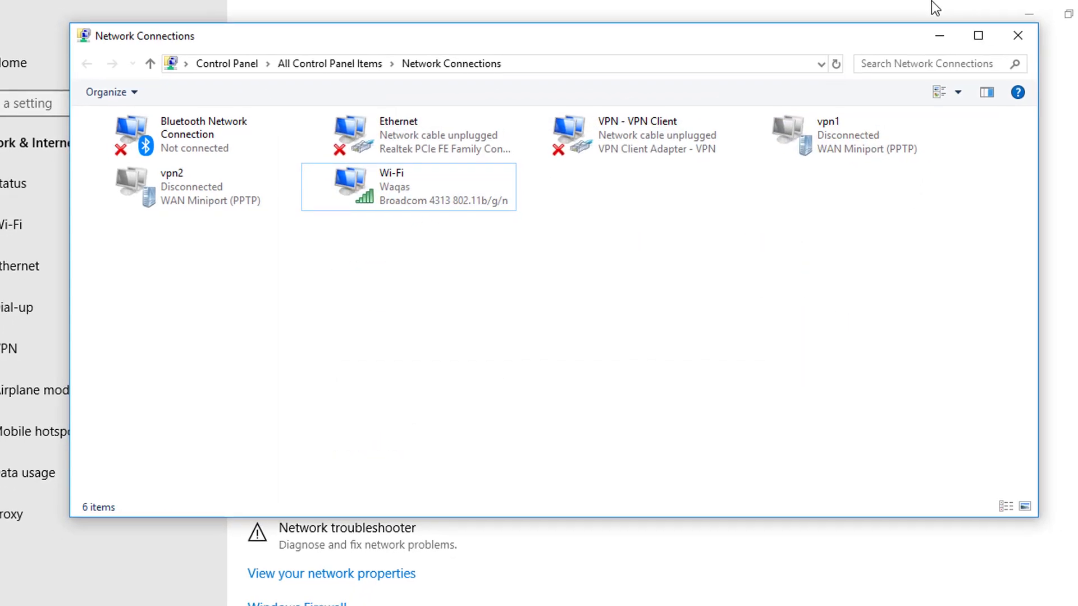
Minimize Network Connections and Settings, then open Computer Management via This PC > Manage
click(939, 35)
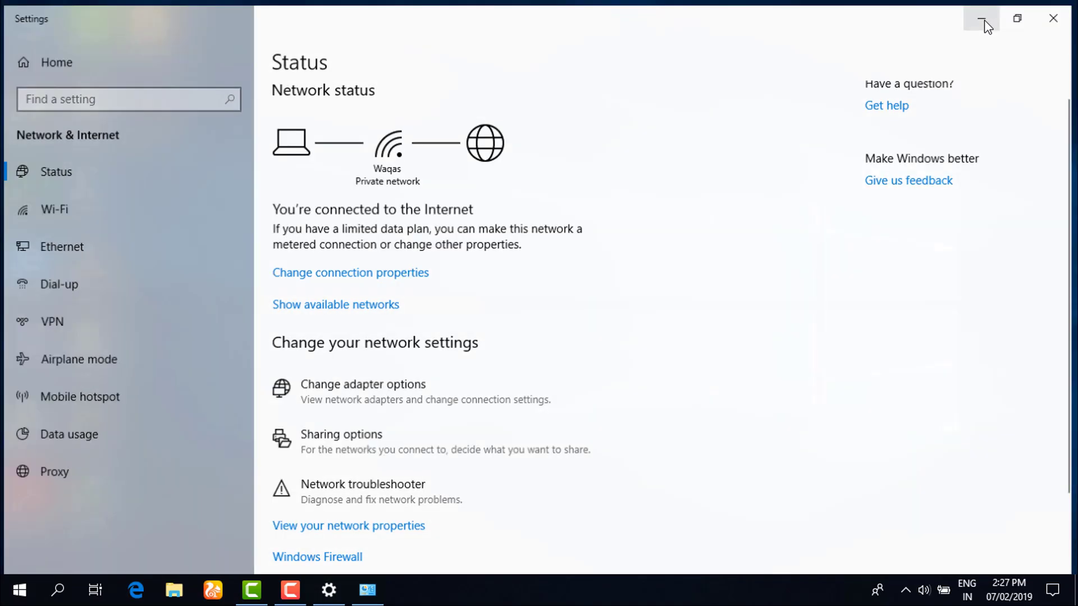
click(986, 25)
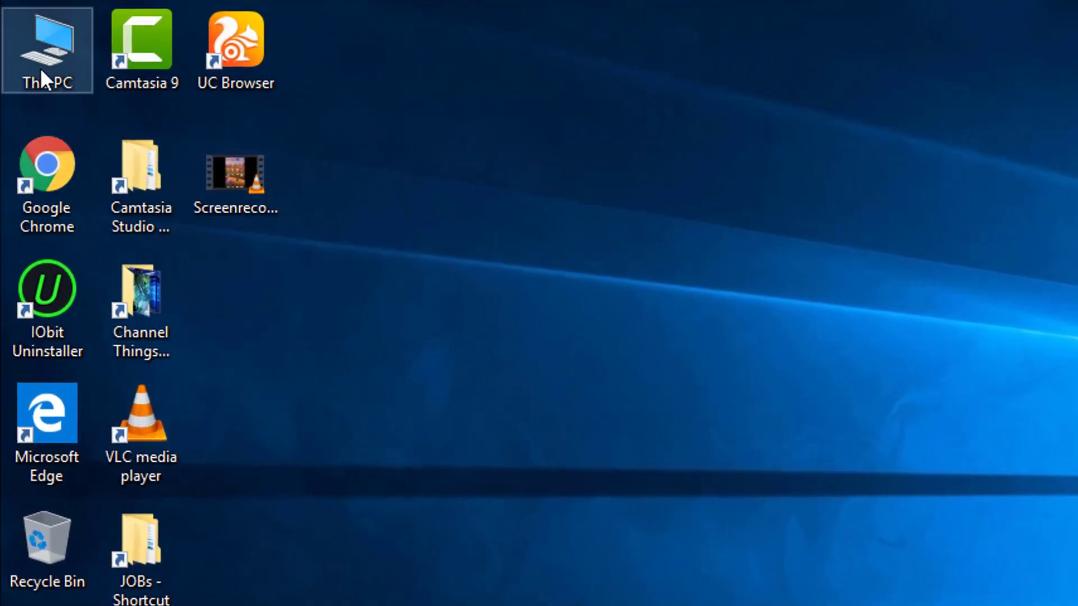
right_click(41, 70)
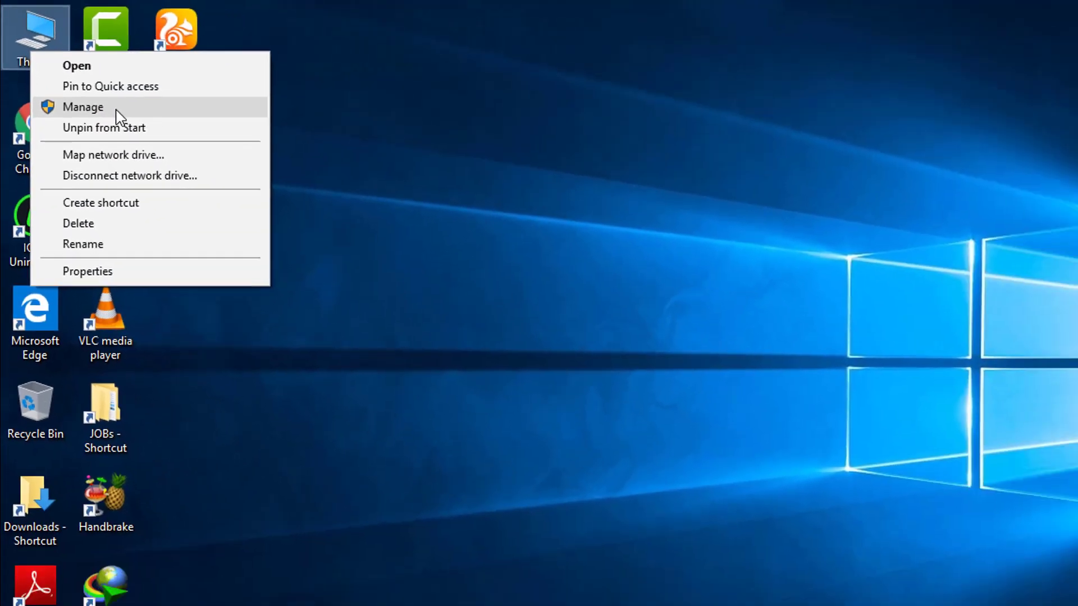
click(84, 108)
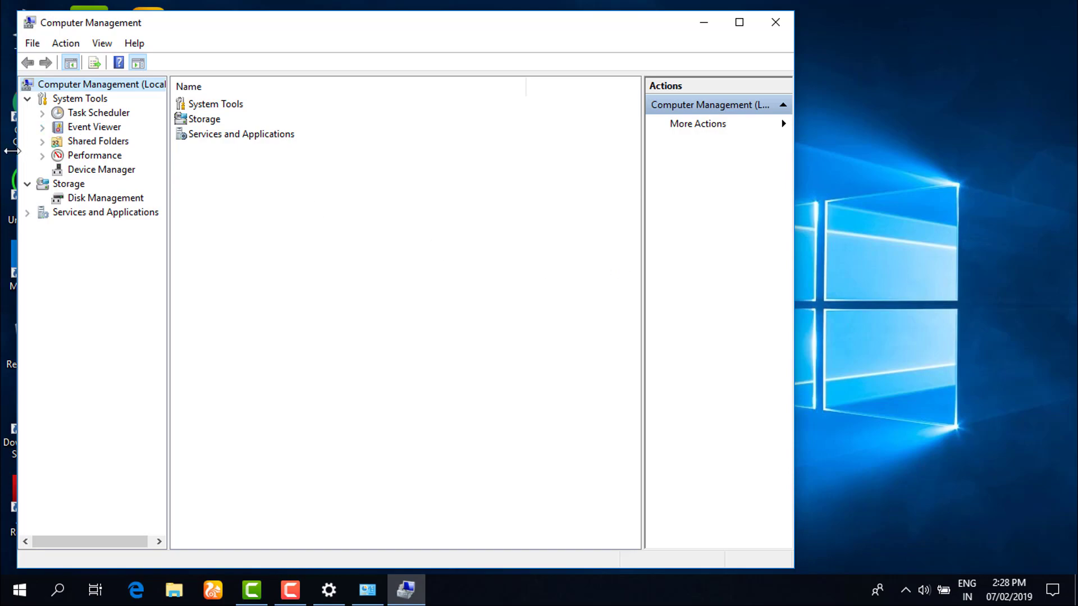
In Device Manager, expand Network adapters and start a driver update for the Broadcom 4313 802.11b/g/n adapter
click(95, 167)
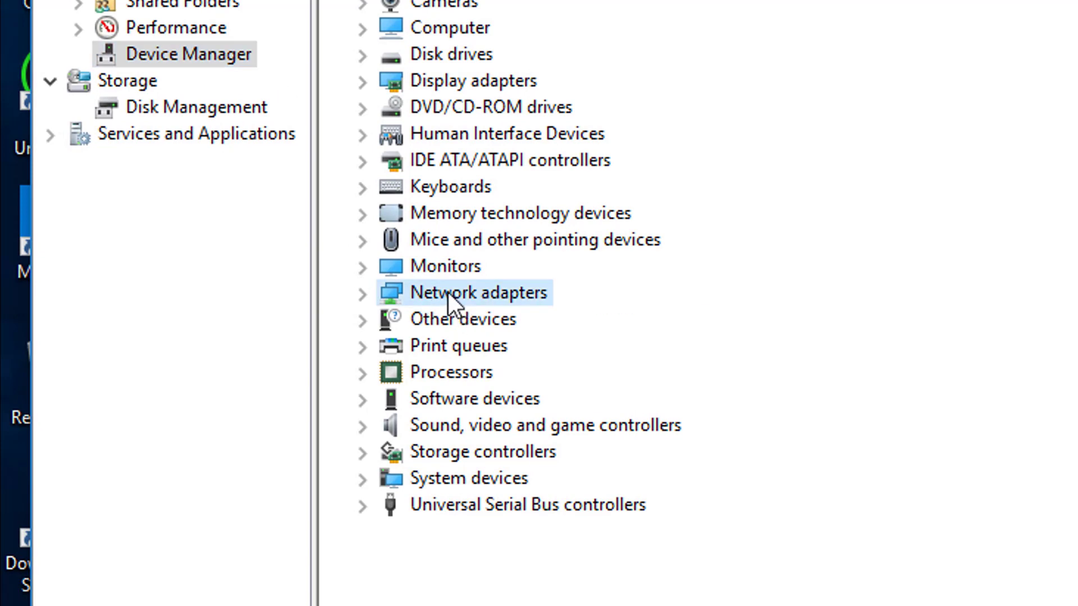
double_click(447, 293)
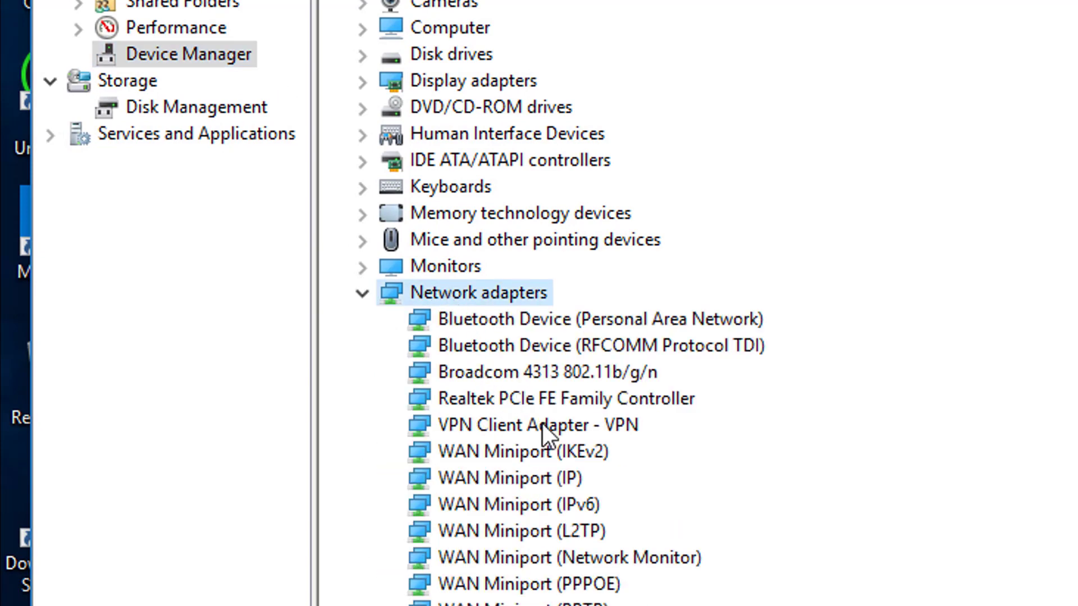
right_click(504, 372)
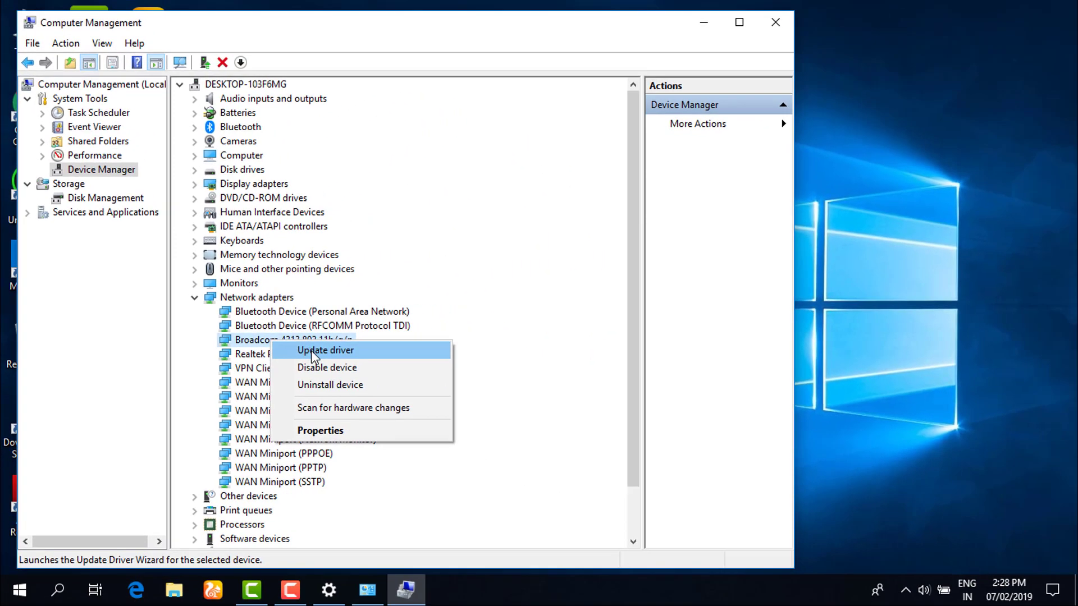
click(312, 354)
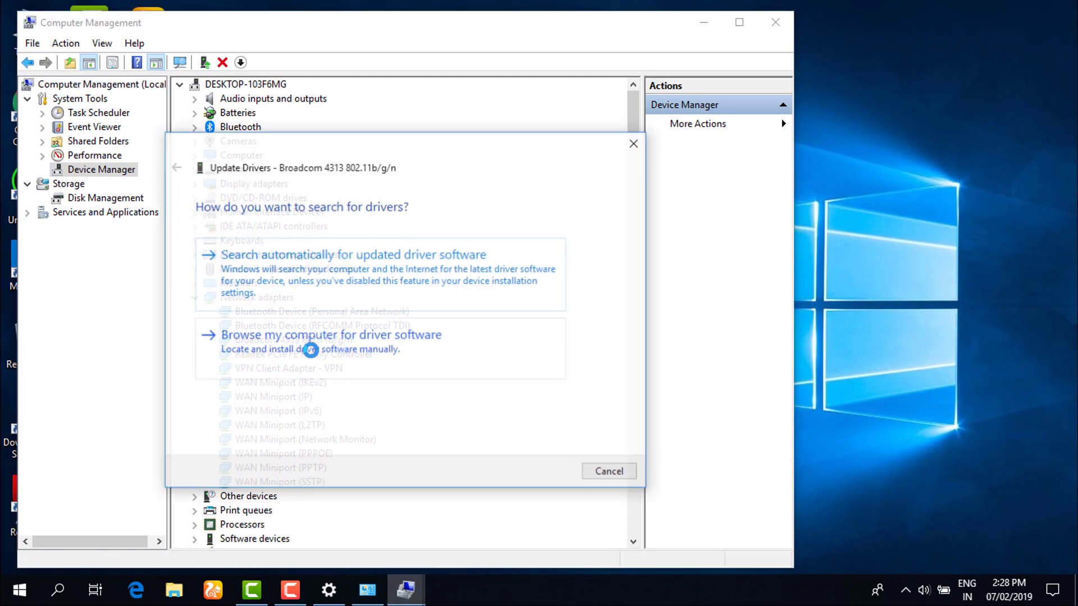